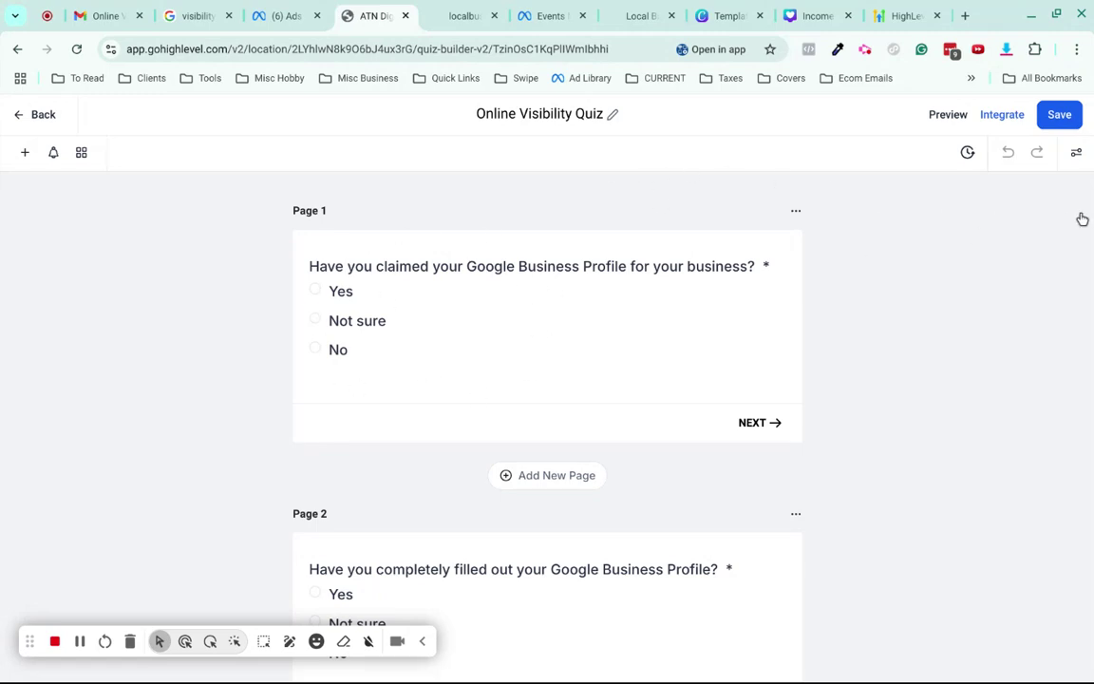
Confirm the quiz's On Submit action is Open URL, then view the Local Business Ally confirmation page.
{"action": "left_click", "coordinate": [1077, 155]}
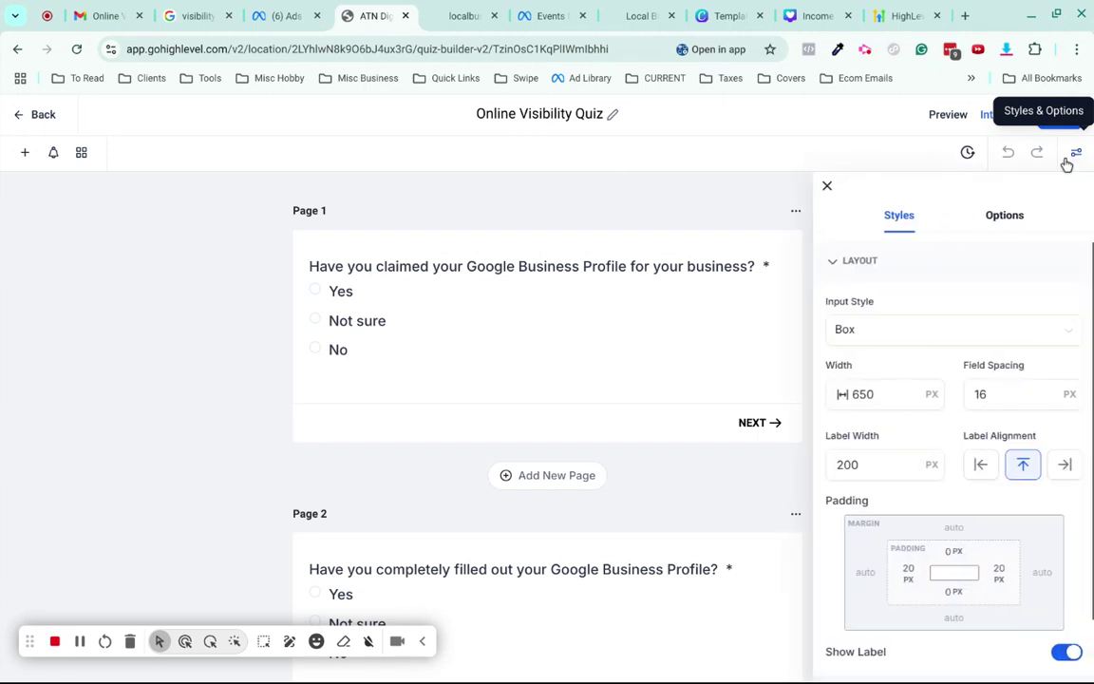
{"action": "left_click", "coordinate": [998, 217]}
{"action": "left_click", "coordinate": [857, 262]}
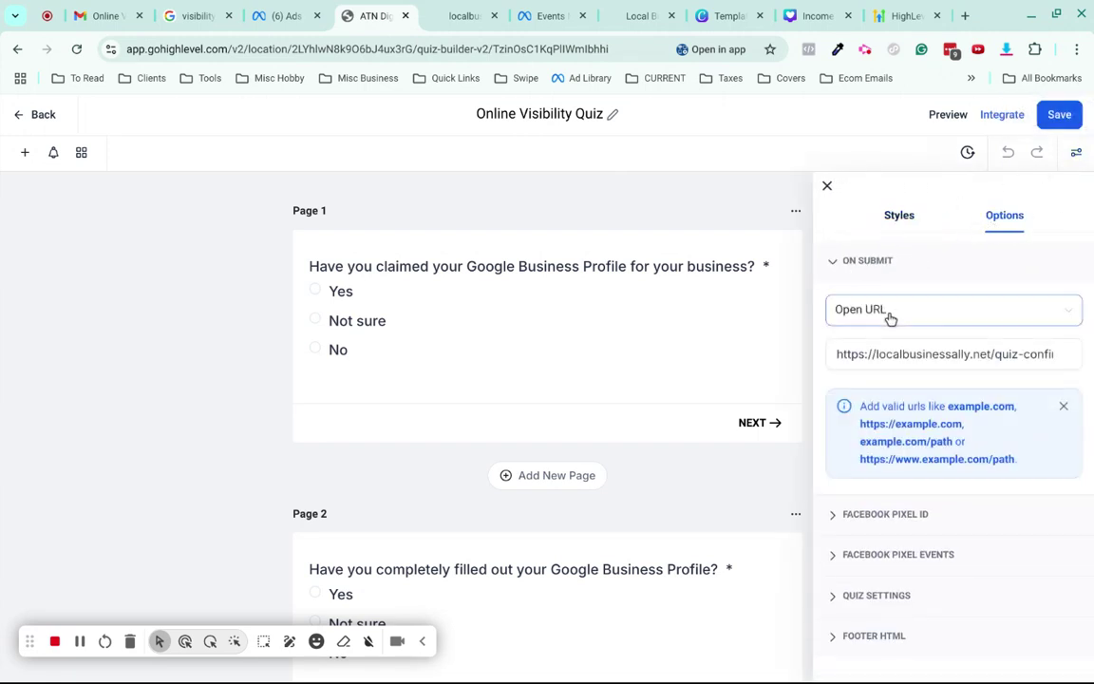
{"action": "left_click", "coordinate": [890, 317]}
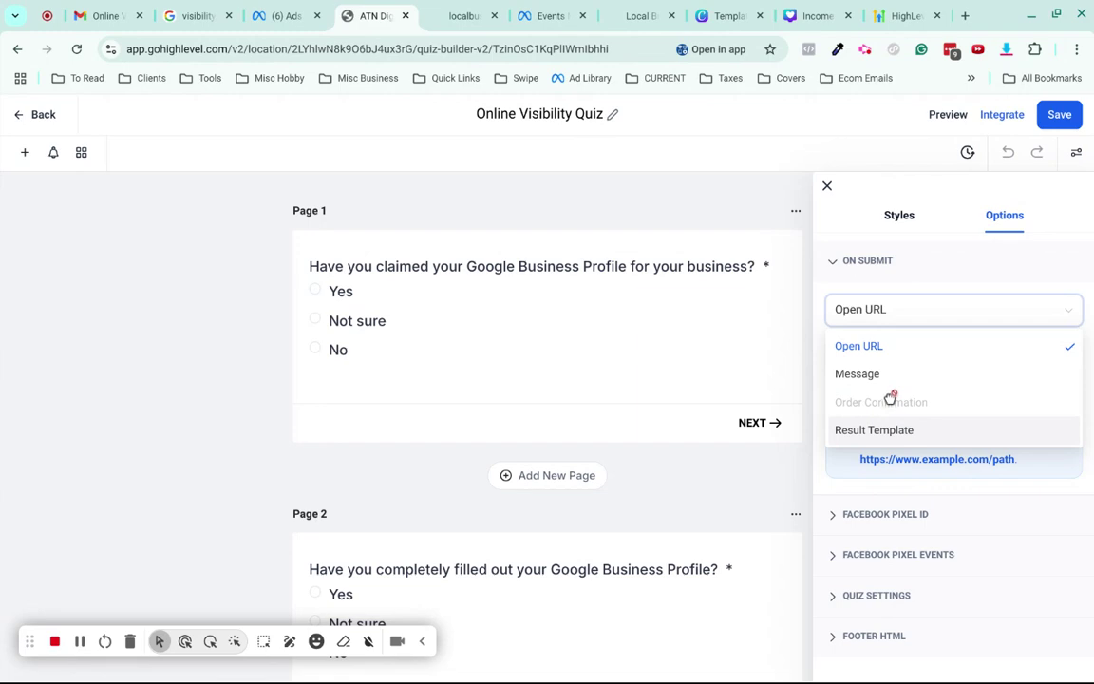
{"action": "left_click", "coordinate": [924, 272]}
{"action": "left_click", "coordinate": [464, 23]}
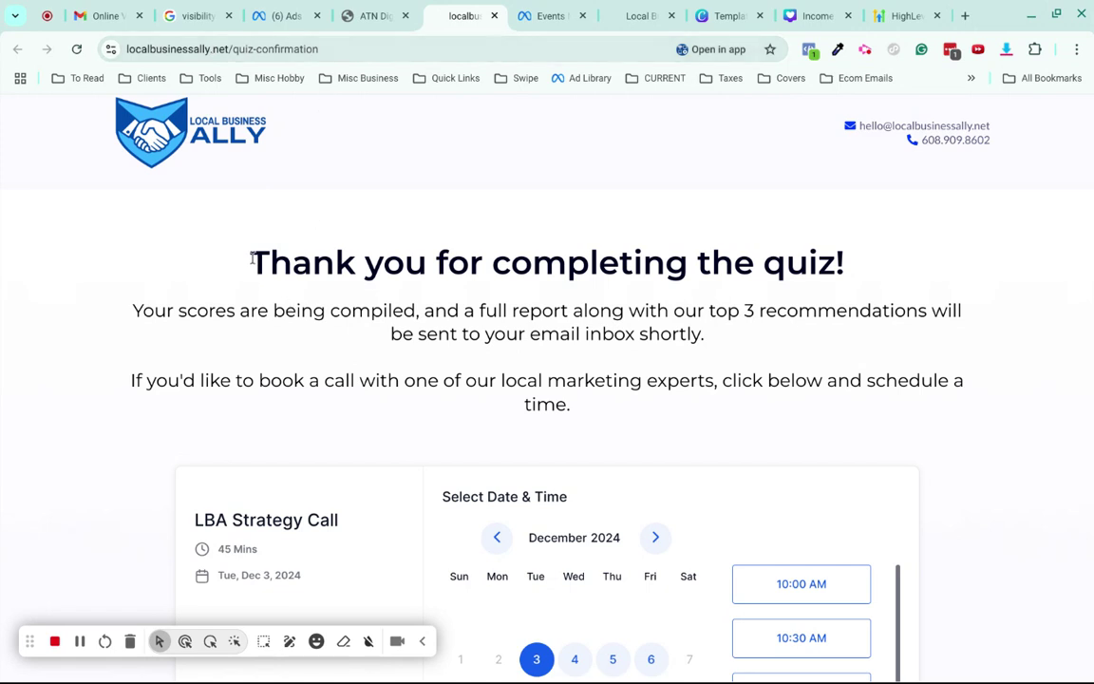
{"action": "left_click_drag", "start_coordinate": [252, 261], "coordinate": [793, 283]}
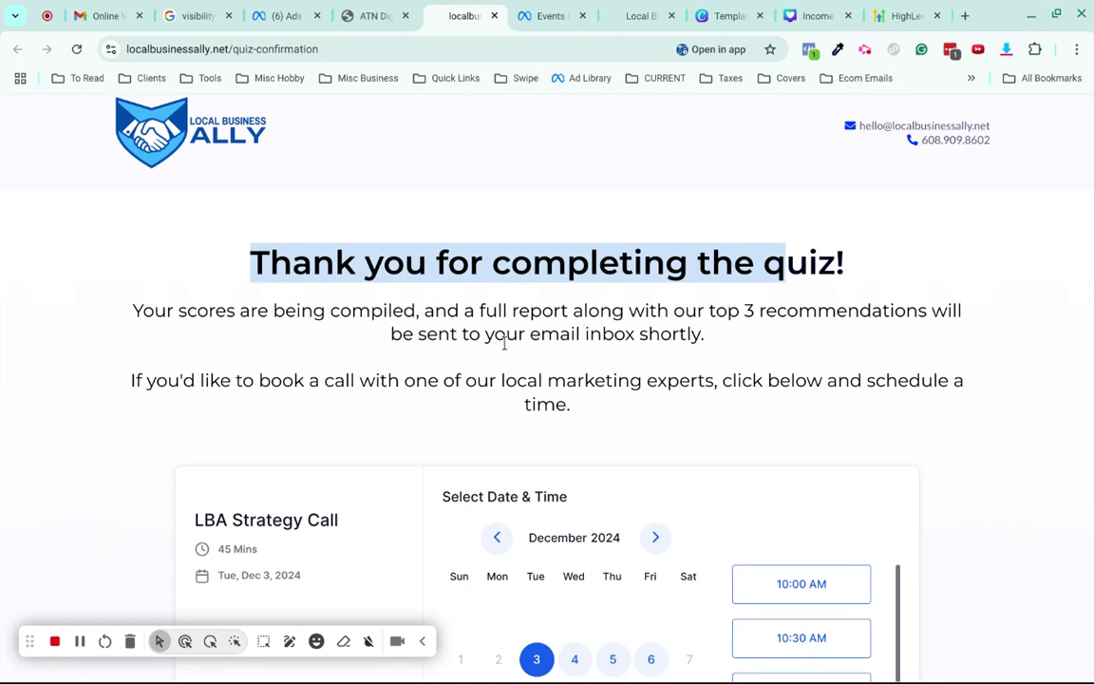
Open the Quiz Completed workflow from the LBA - Workflows folder and bring its trigger into view.
{"action": "left_click", "coordinate": [366, 13]}
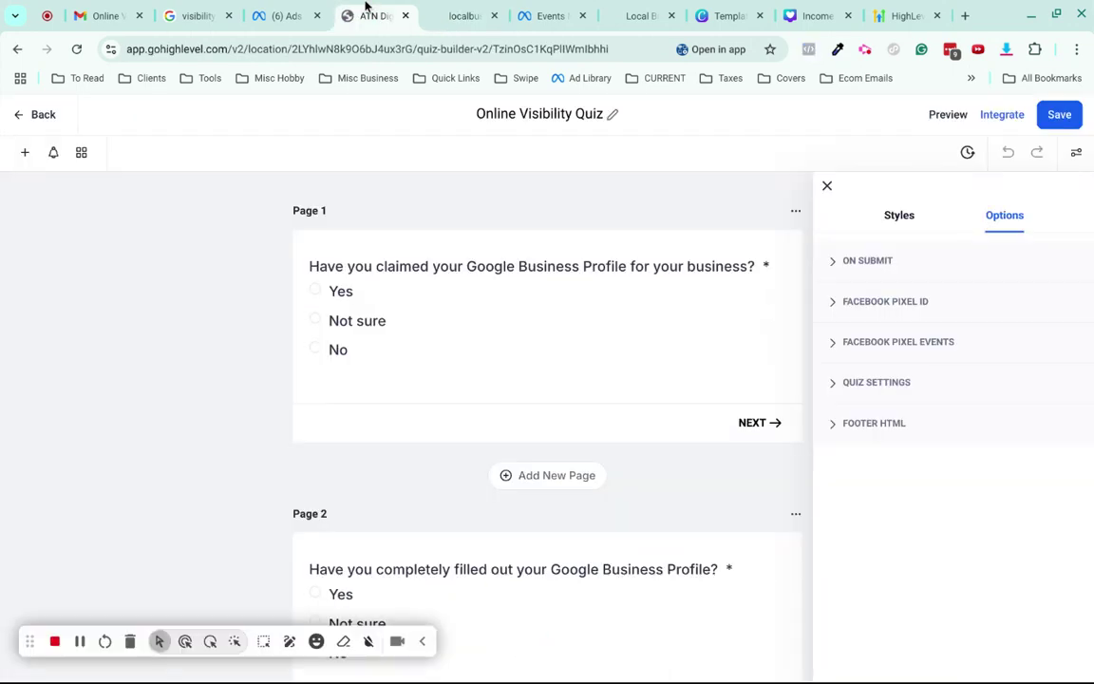
{"action": "left_click", "coordinate": [35, 118]}
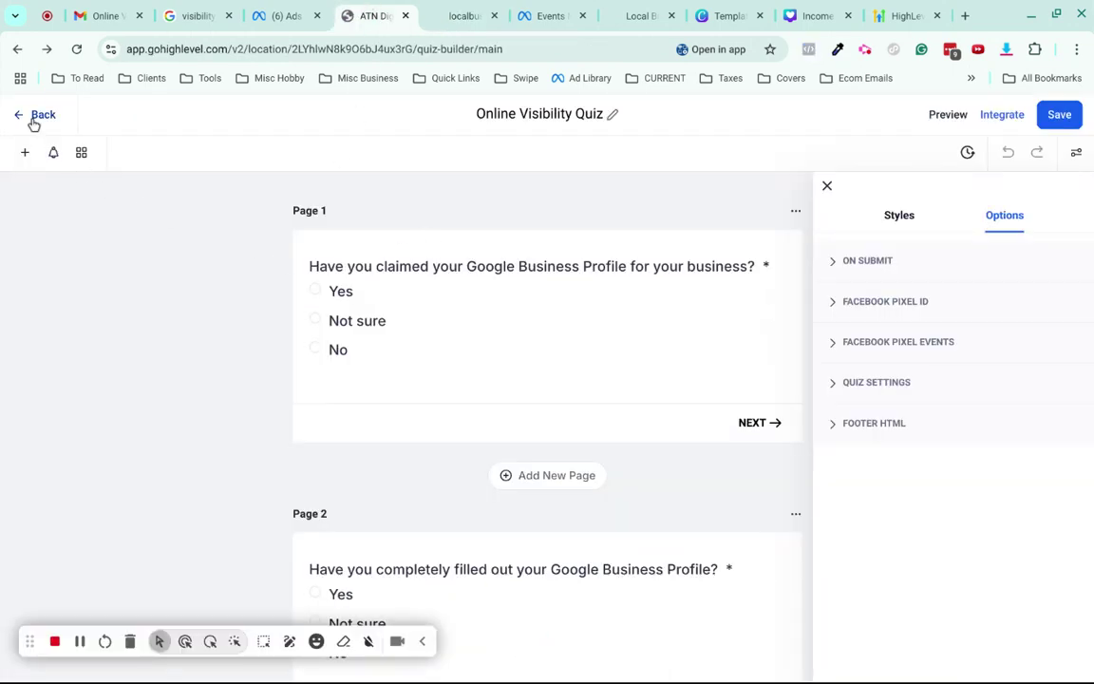
{"action": "left_click", "coordinate": [68, 530]}
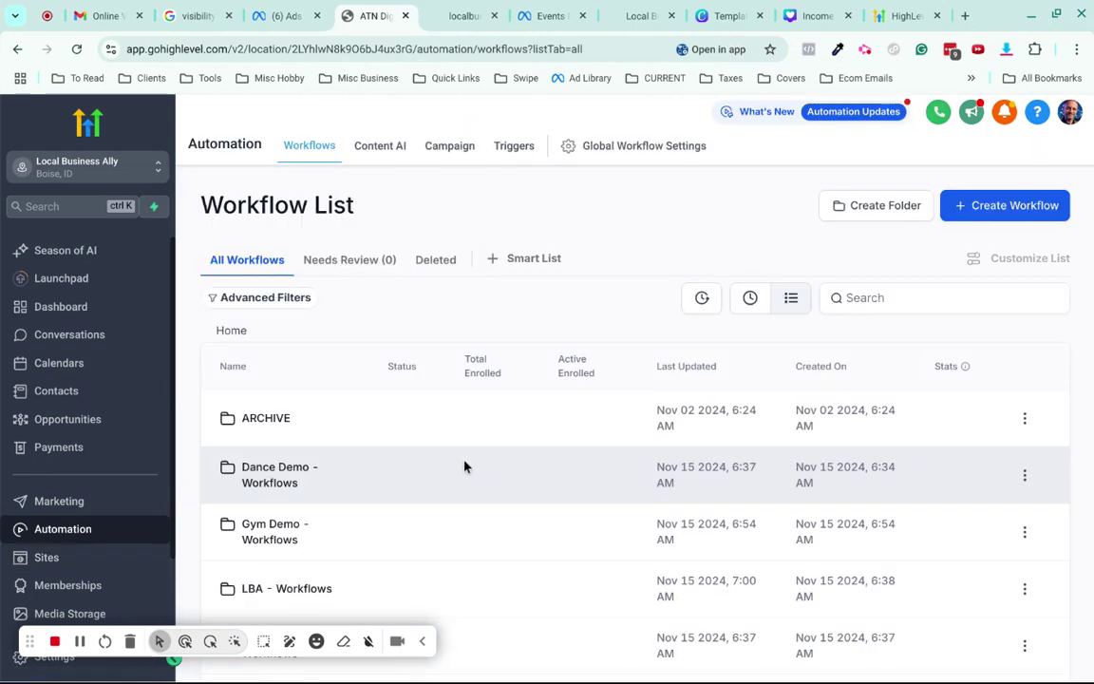
{"action": "left_click", "coordinate": [285, 588]}
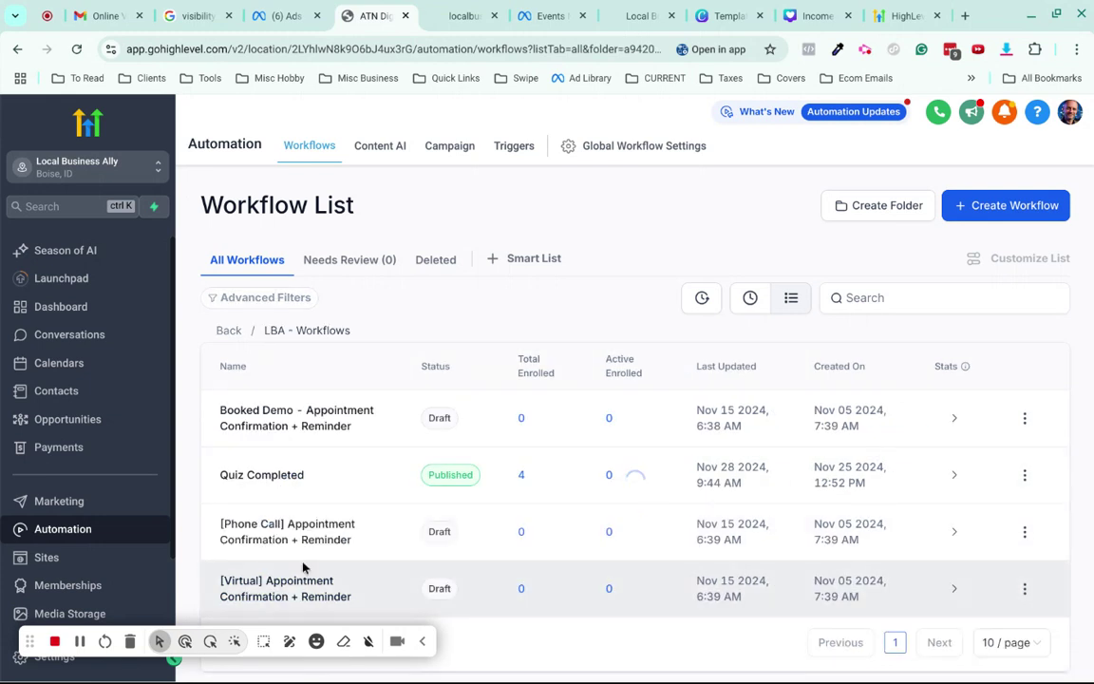
{"action": "left_click", "coordinate": [252, 482]}
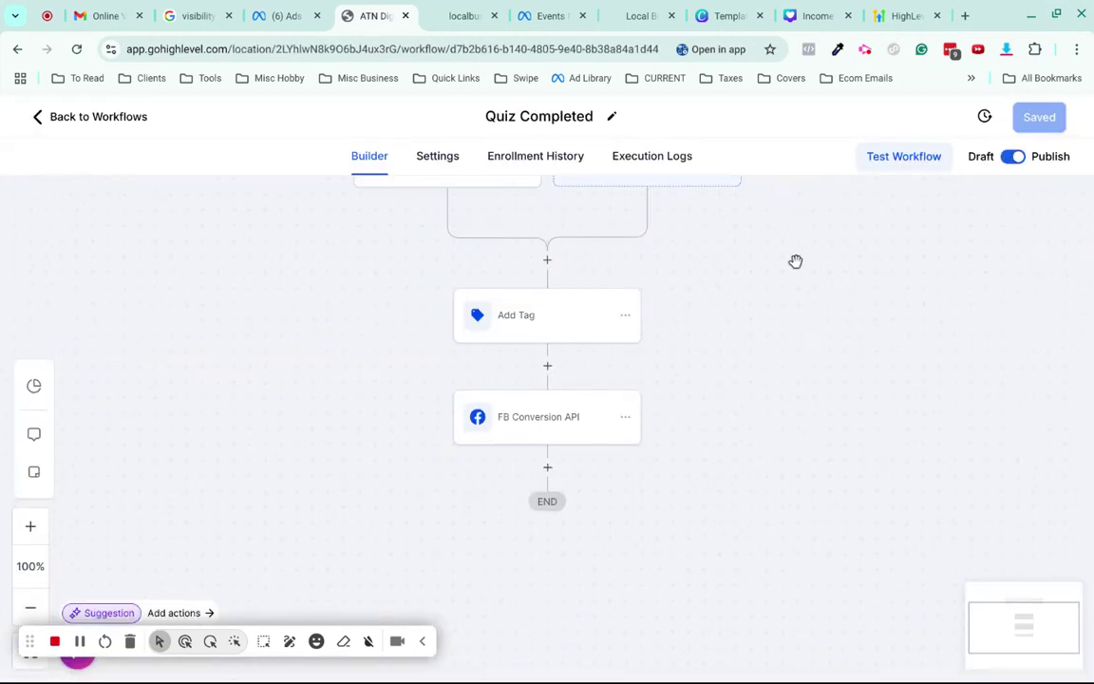
{"action": "left_click_drag", "start_coordinate": [796, 261], "coordinate": [801, 410]}
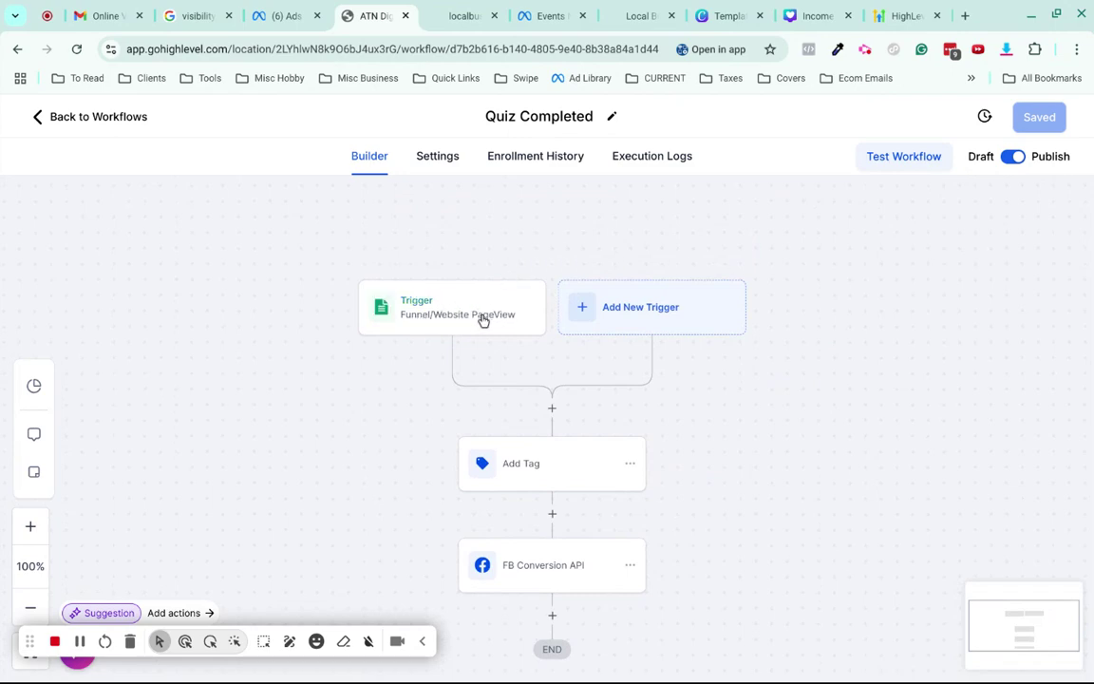
Add a Funnel/Website PageView trigger with funnel Is Local Business Ally - Main.
{"action": "left_click", "coordinate": [621, 309]}
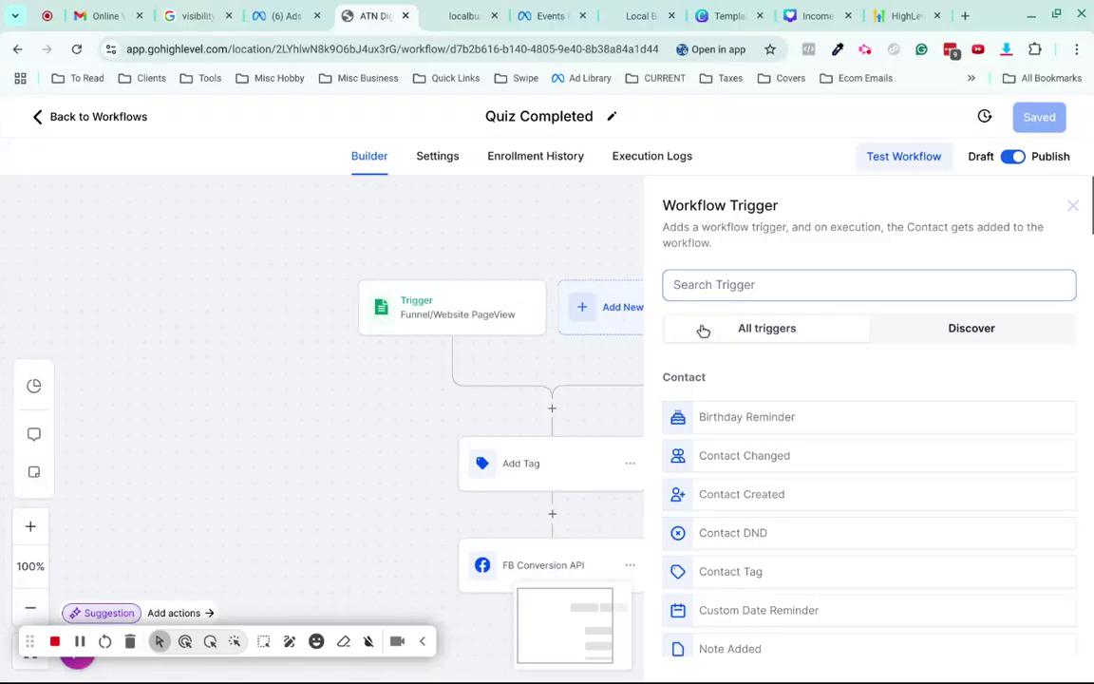
{"action": "type", "text": "funnel"}
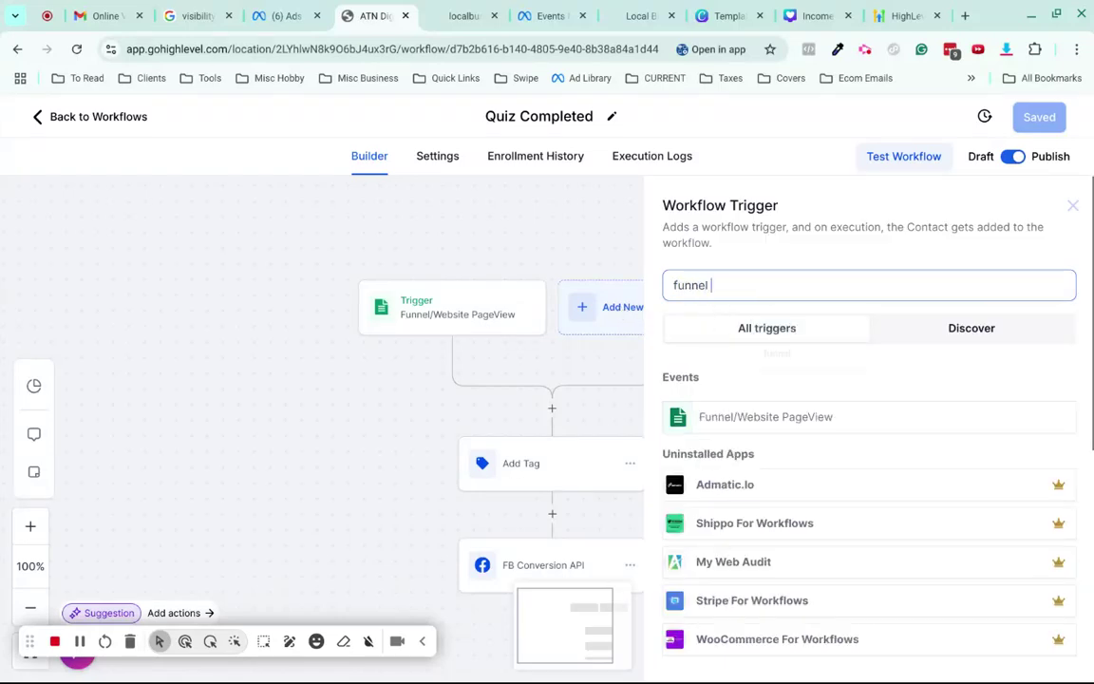
{"action": "left_click", "coordinate": [769, 418]}
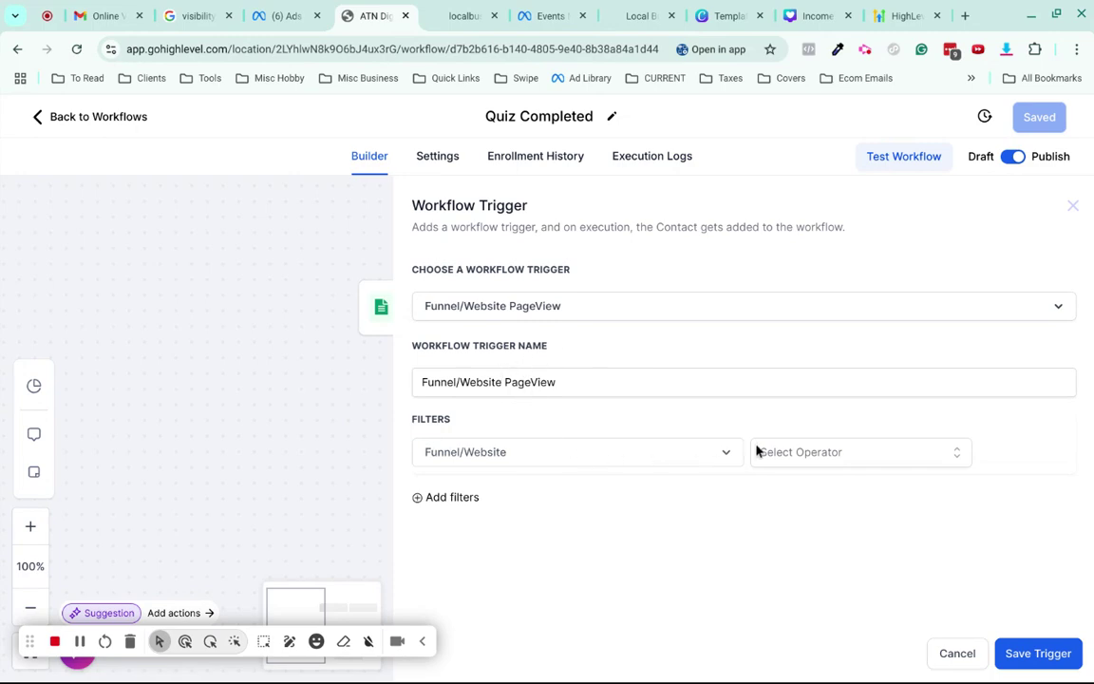
{"action": "left_click", "coordinate": [803, 453]}
{"action": "left_click", "coordinate": [791, 485]}
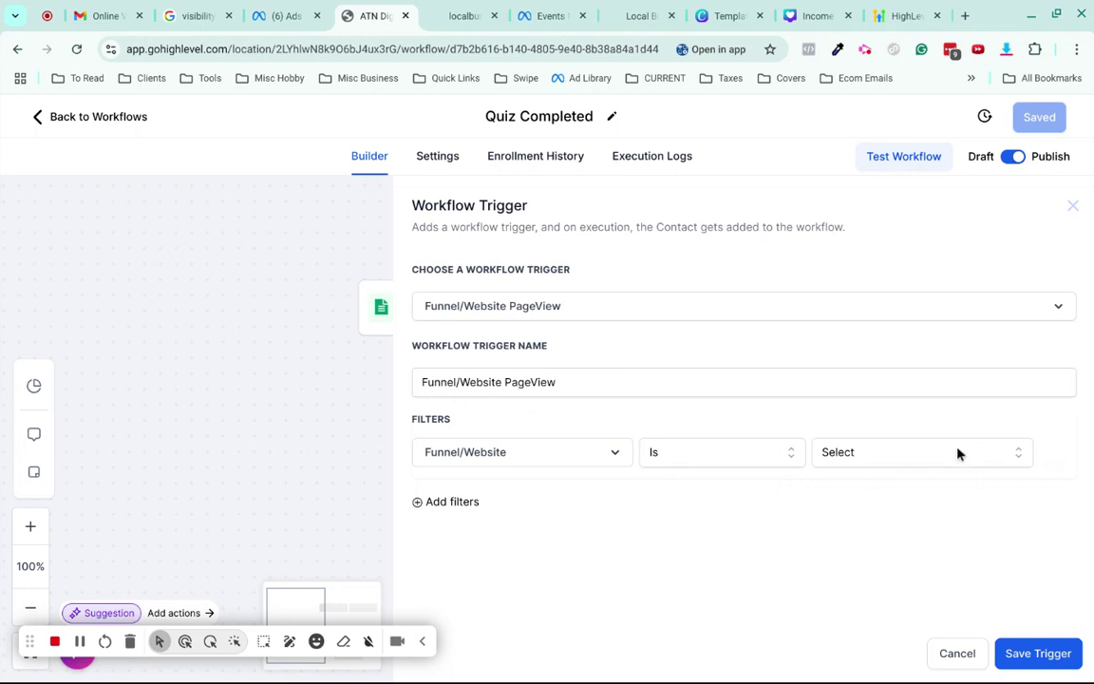
{"action": "left_click", "coordinate": [958, 453]}
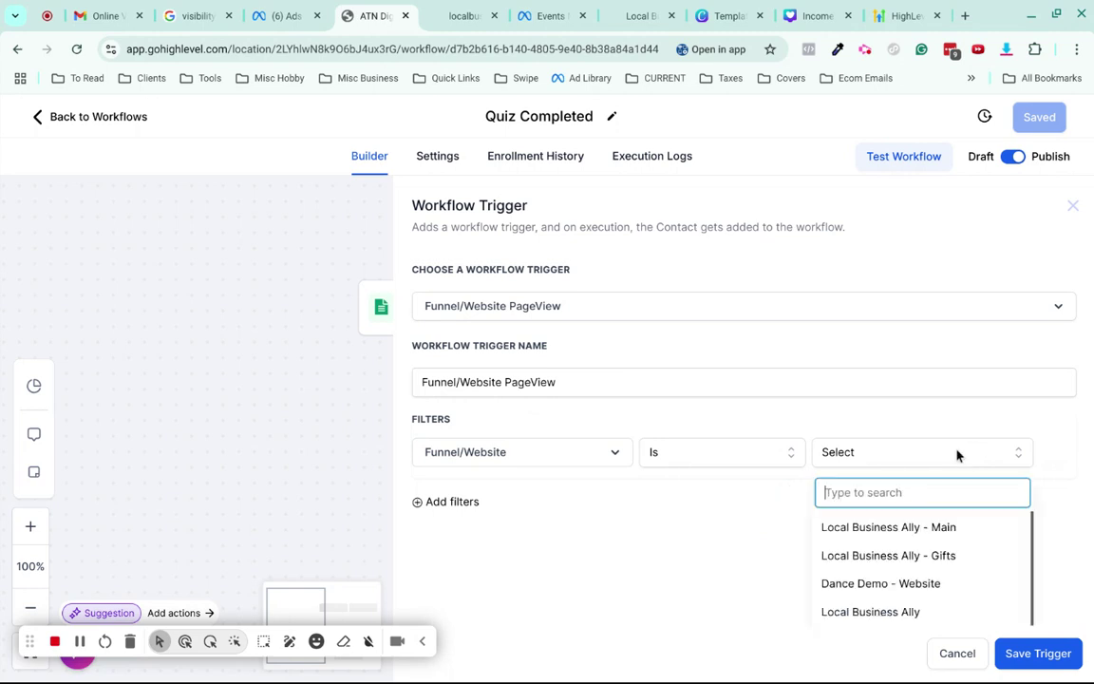
{"action": "left_click", "coordinate": [916, 538]}
Add a Page filter matching Quiz Confirmation and save the trigger.
{"action": "left_click", "coordinate": [419, 501]}
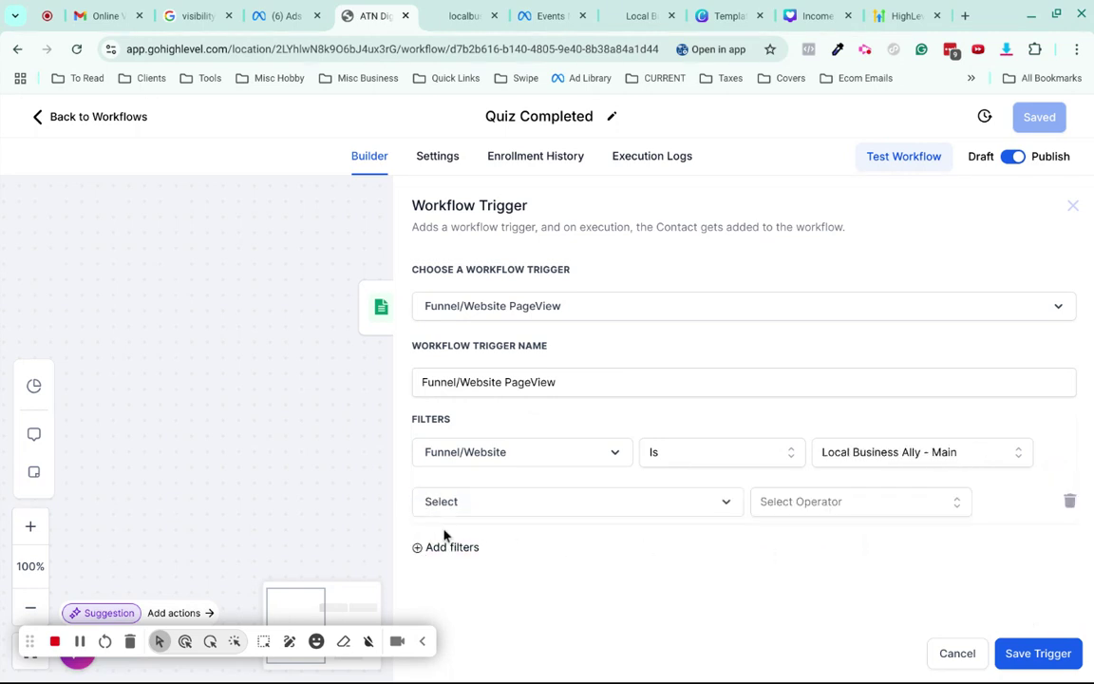
{"action": "left_click", "coordinate": [454, 505]}
{"action": "left_click", "coordinate": [464, 611]}
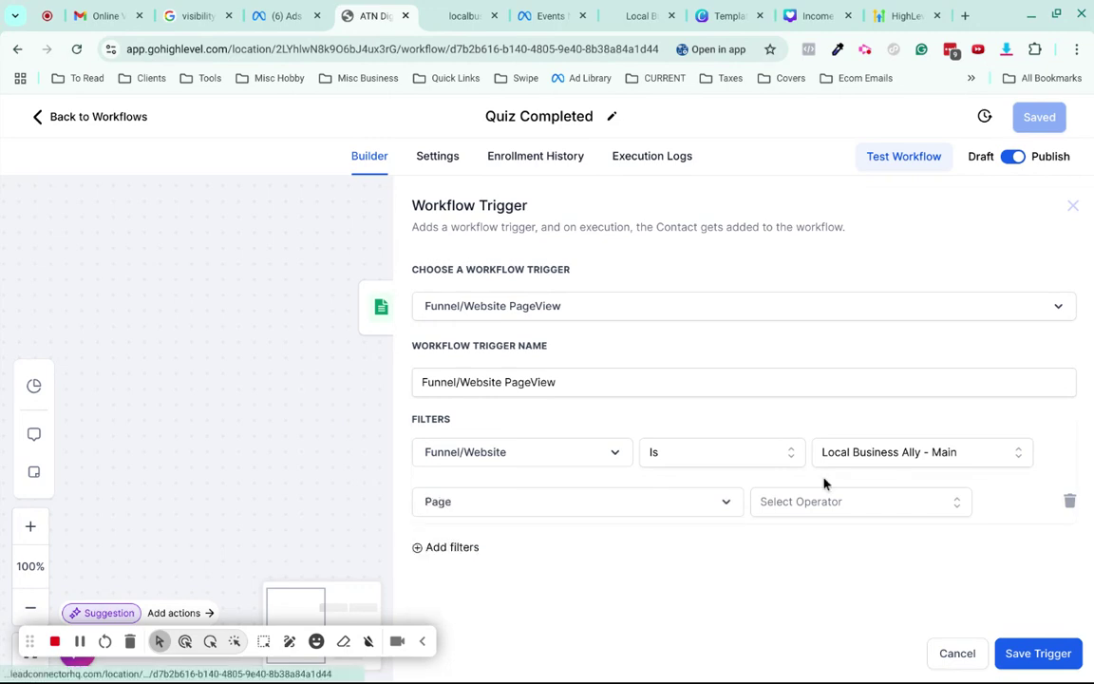
{"action": "left_click", "coordinate": [852, 497]}
{"action": "left_click", "coordinate": [806, 541]}
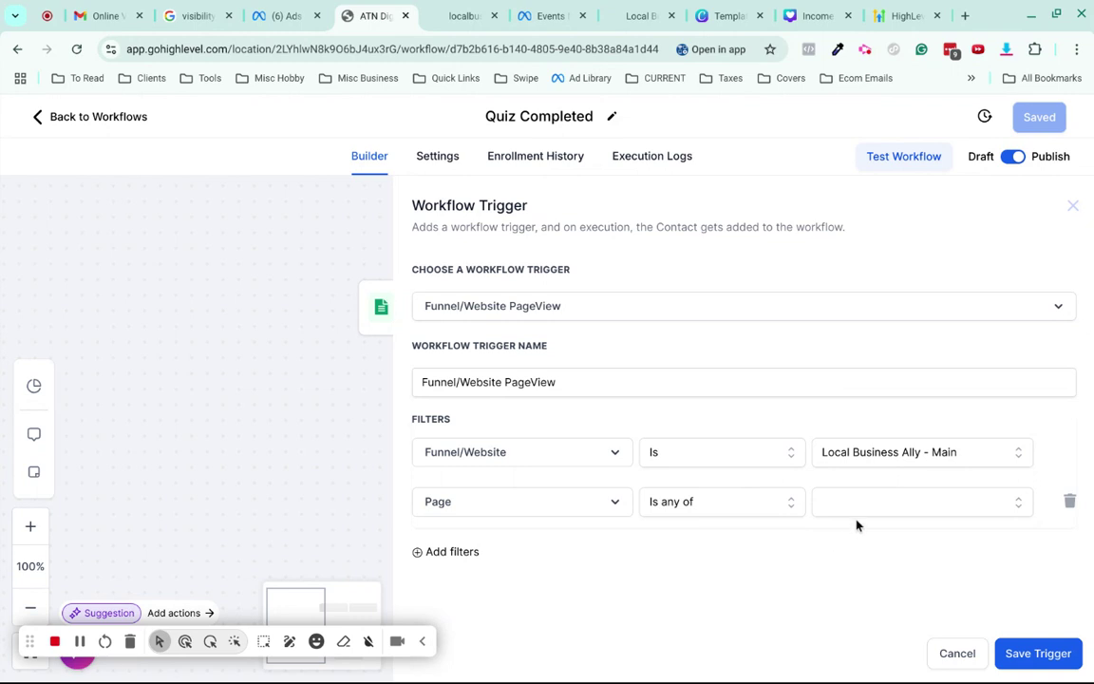
{"action": "left_click", "coordinate": [862, 510]}
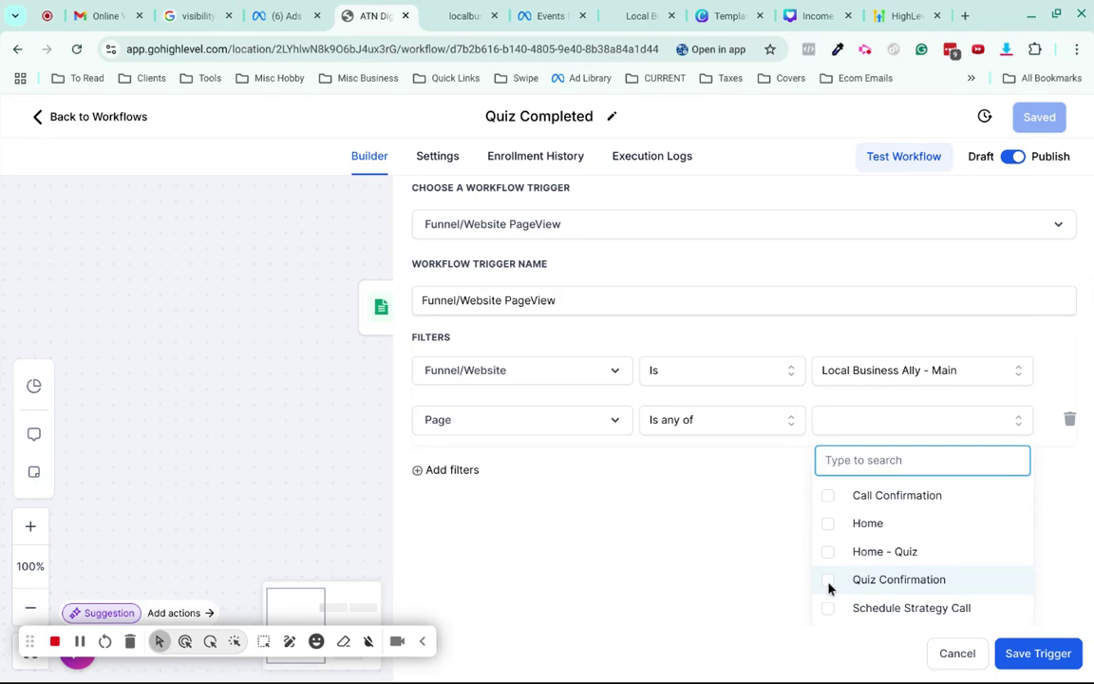
{"action": "left_click", "coordinate": [829, 584]}
{"action": "left_click", "coordinate": [744, 542]}
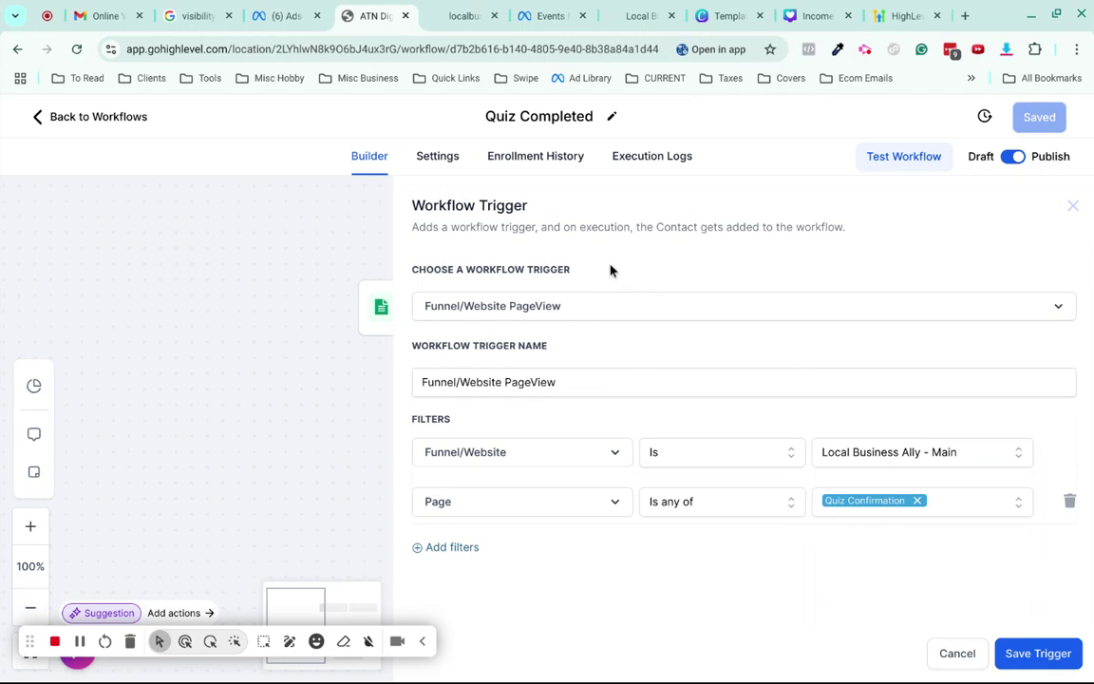
{"action": "left_click", "coordinate": [974, 654]}
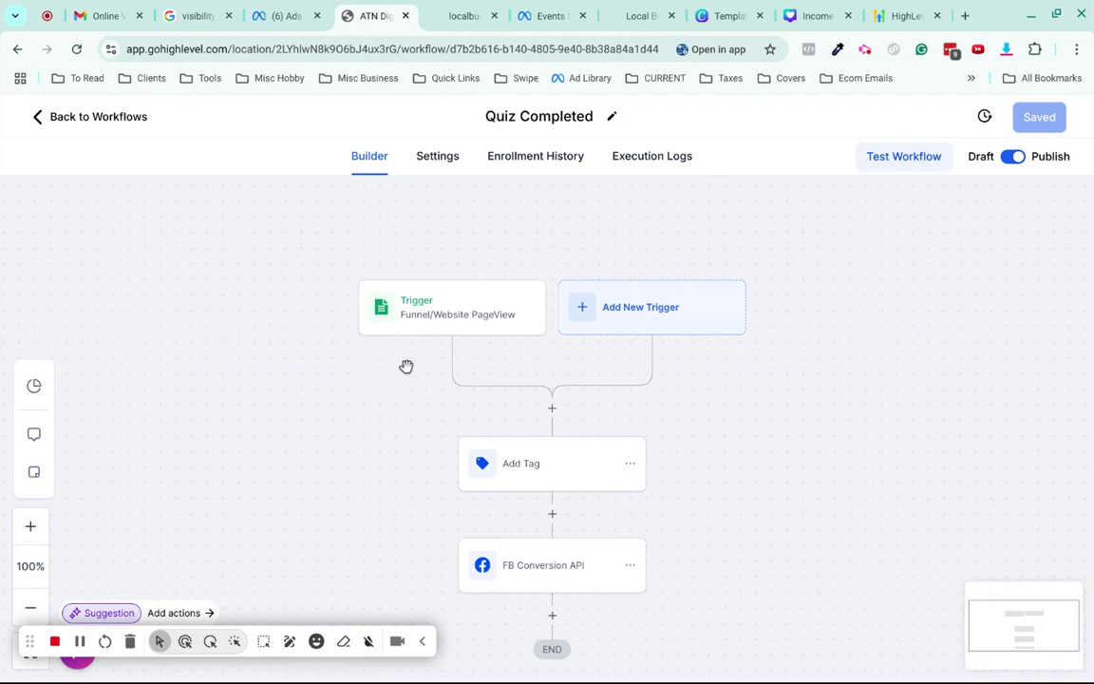
{"action": "scroll", "coordinate": [539, 465], "scroll_direction": "down", "scroll_amount": 2}
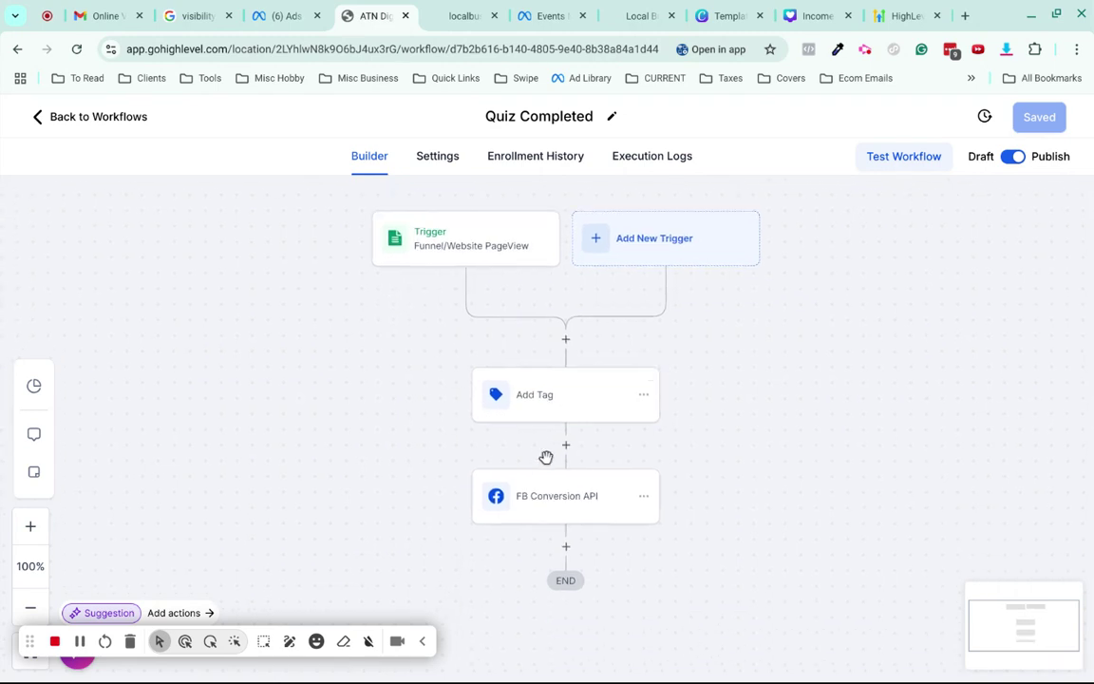
{"action": "left_click", "coordinate": [544, 398]}
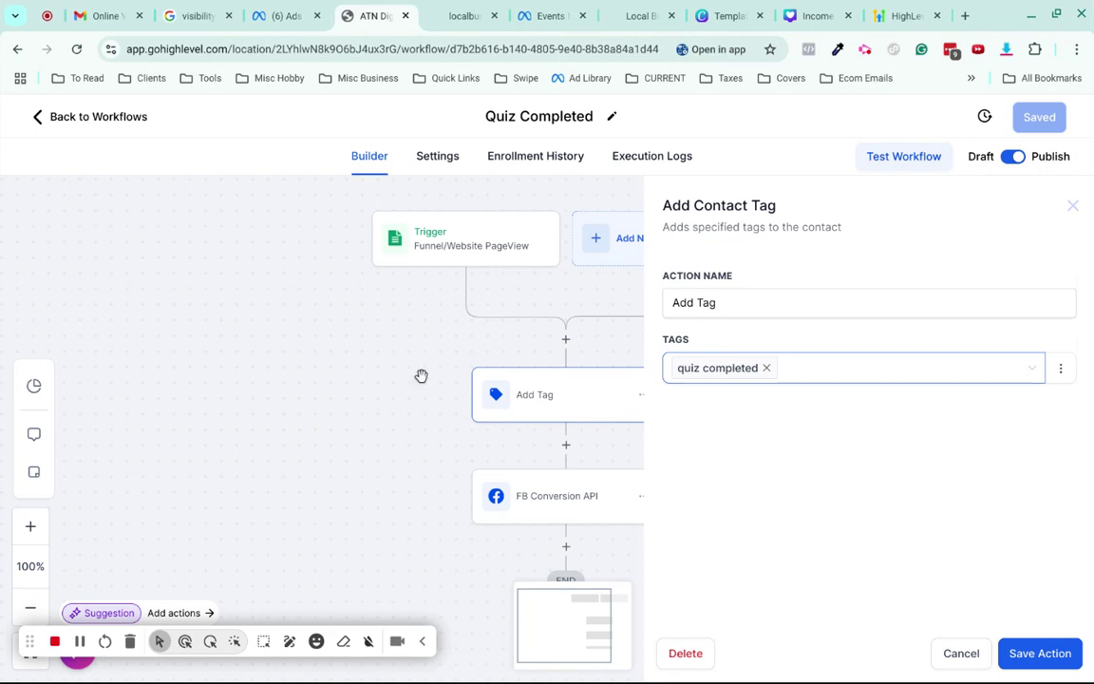
{"action": "left_click", "coordinate": [380, 378]}
{"action": "left_click", "coordinate": [551, 498]}
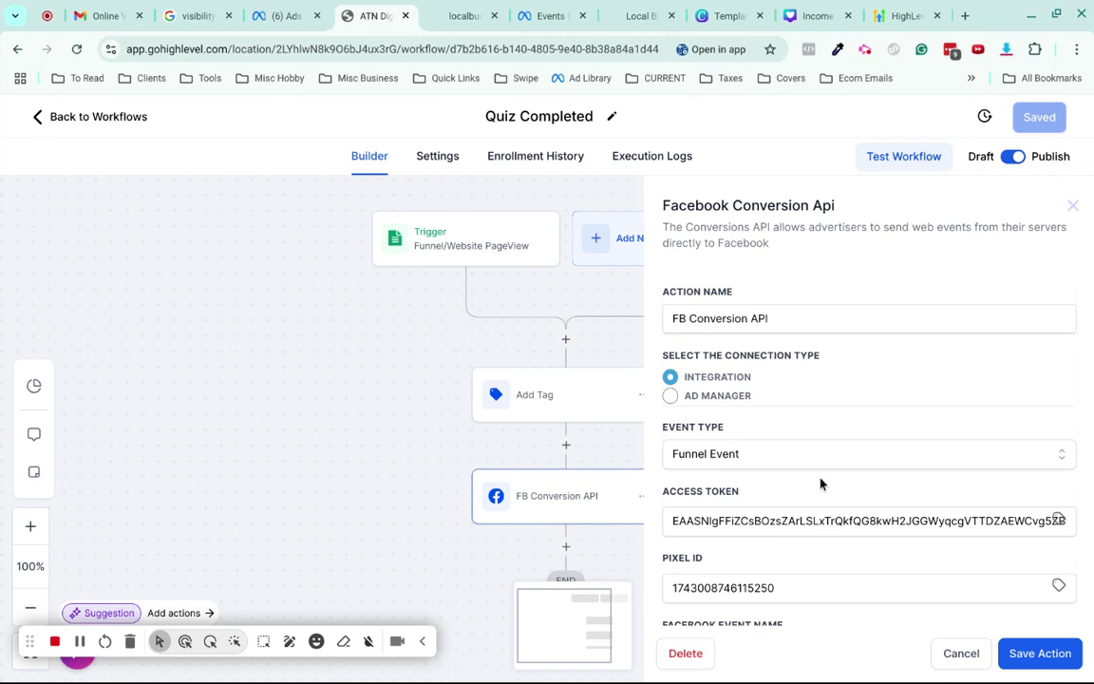
{"action": "scroll", "coordinate": [821, 483], "scroll_direction": "down", "scroll_amount": 3}
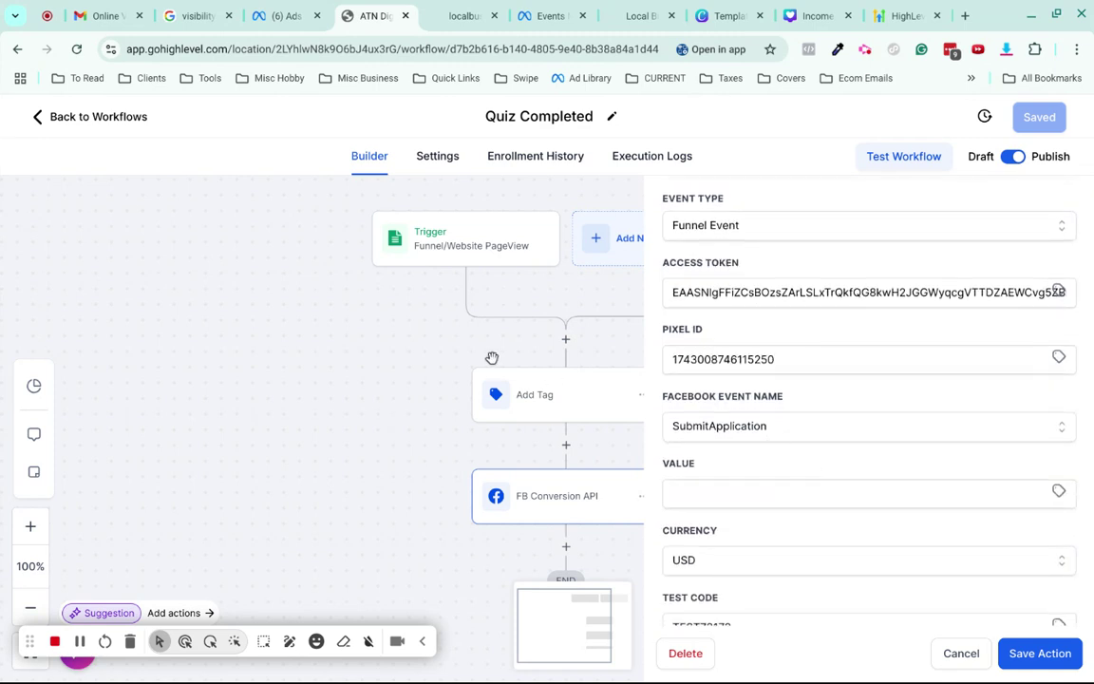
{"action": "left_click", "coordinate": [355, 339]}
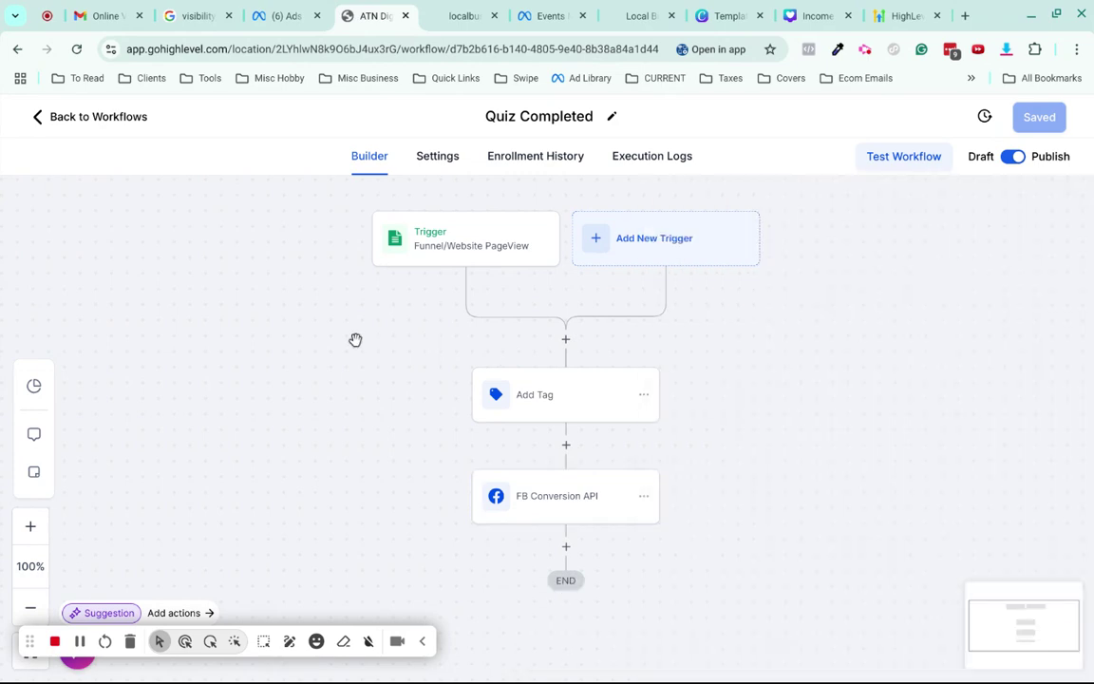
Open the Online Visibility Quiz and review its email notification and 'LBA Quiz' auto responder settings.
{"action": "left_click", "coordinate": [54, 116]}
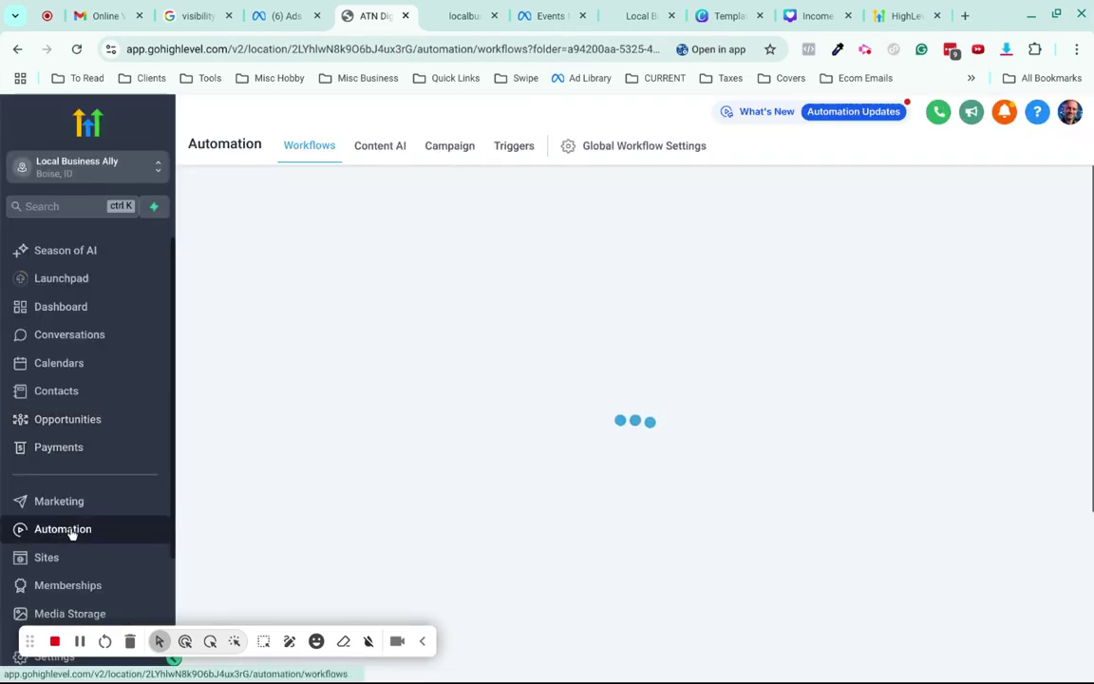
{"action": "left_click", "coordinate": [49, 557]}
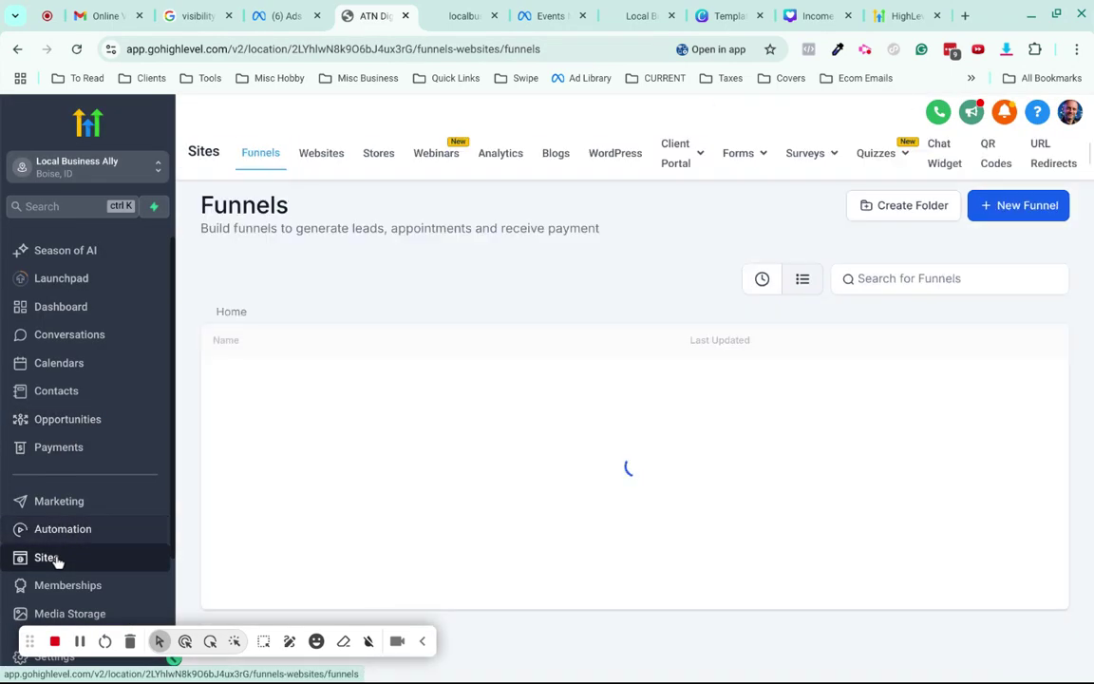
{"action": "left_click", "coordinate": [878, 175]}
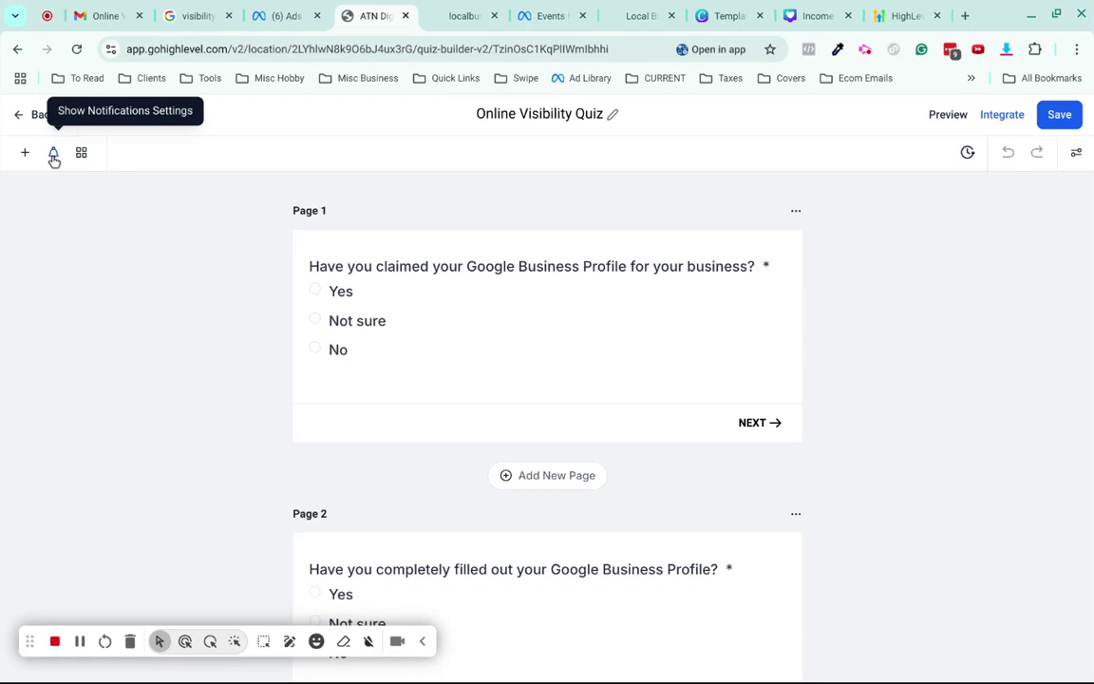
{"action": "left_click", "coordinate": [54, 155]}
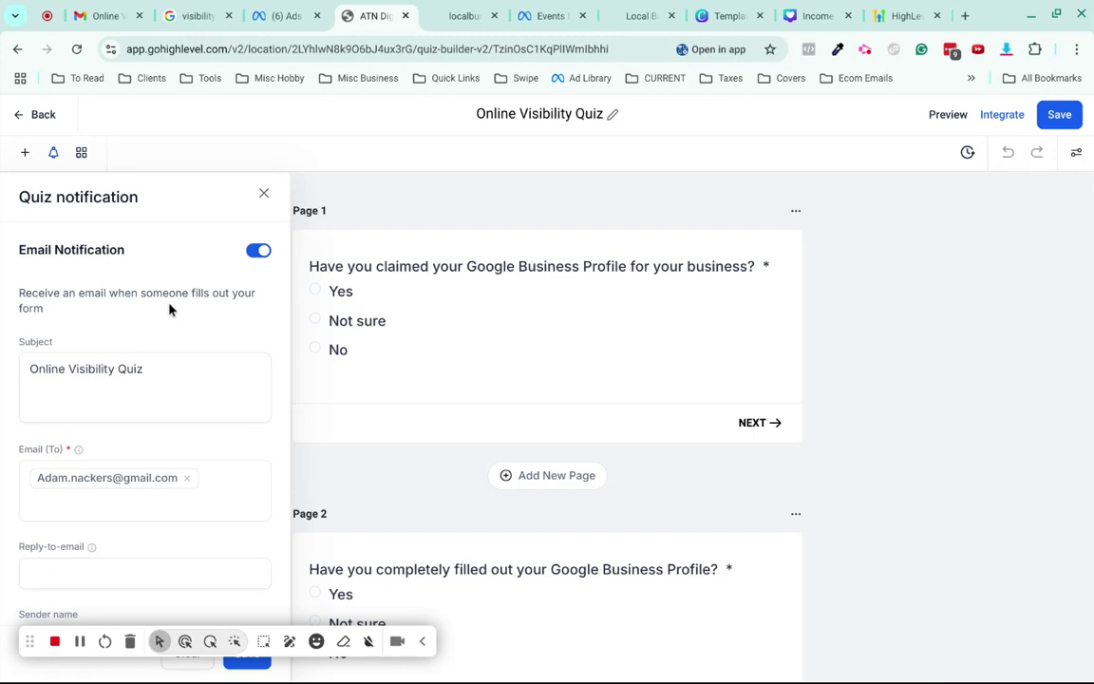
{"action": "scroll", "coordinate": [225, 305], "scroll_direction": "down", "scroll_amount": 4}
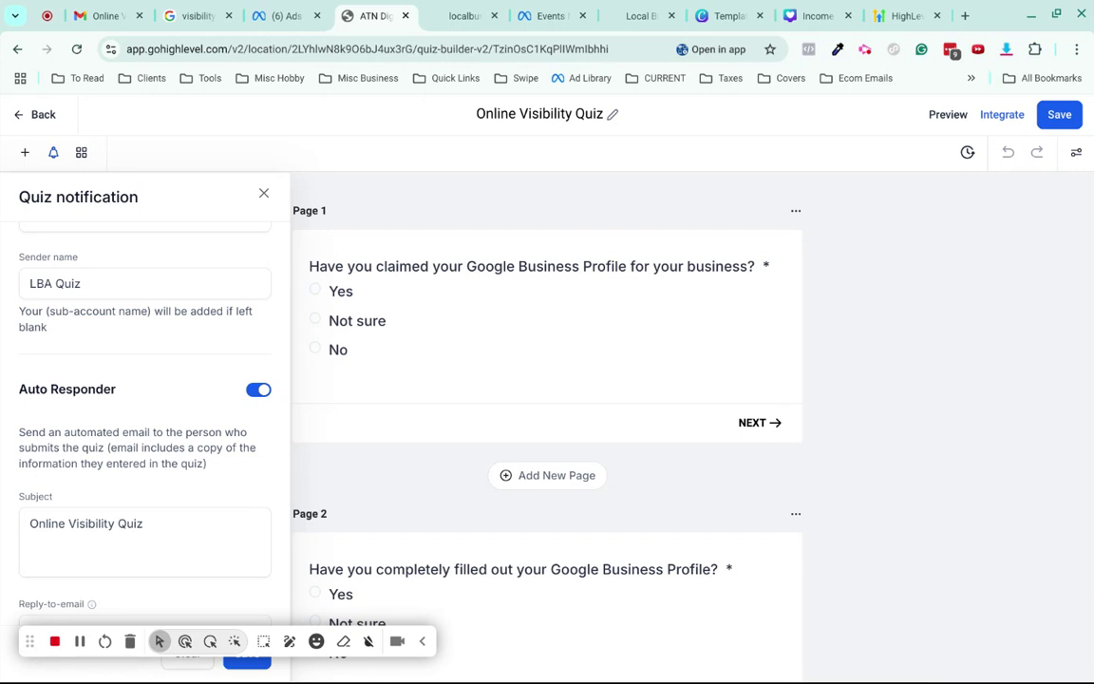
{"action": "left_click", "coordinate": [969, 237]}
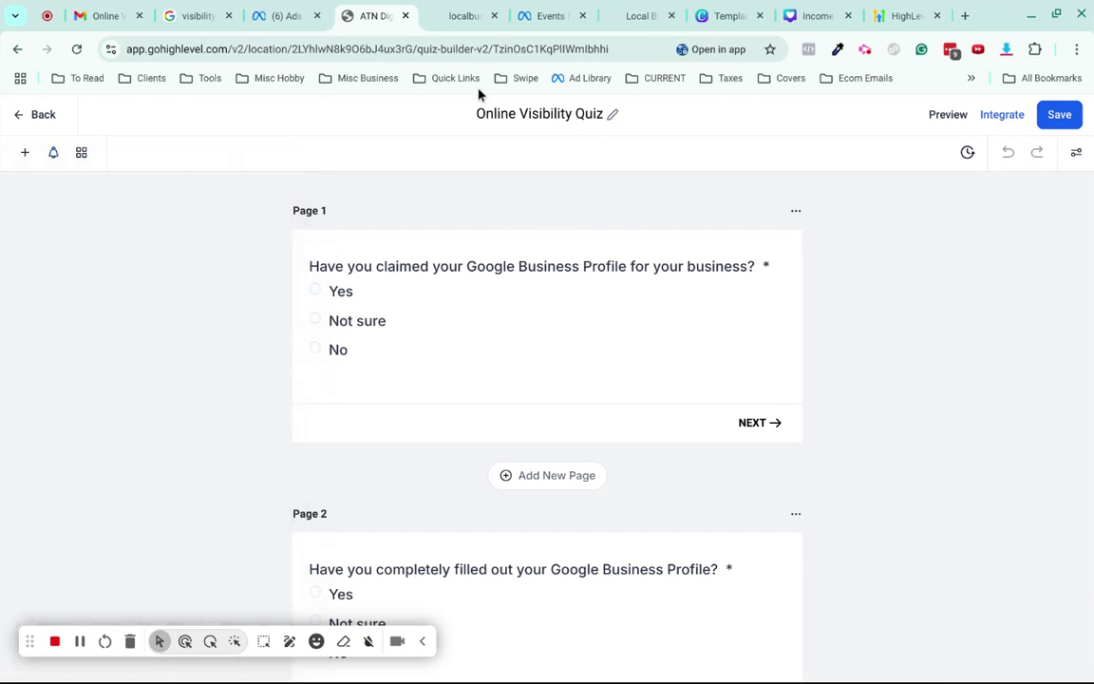
View the Online Visibility Quiz's 12 submissions and scroll to the Visibility, Lead Generation and Sales scores.
{"action": "left_click", "coordinate": [17, 115]}
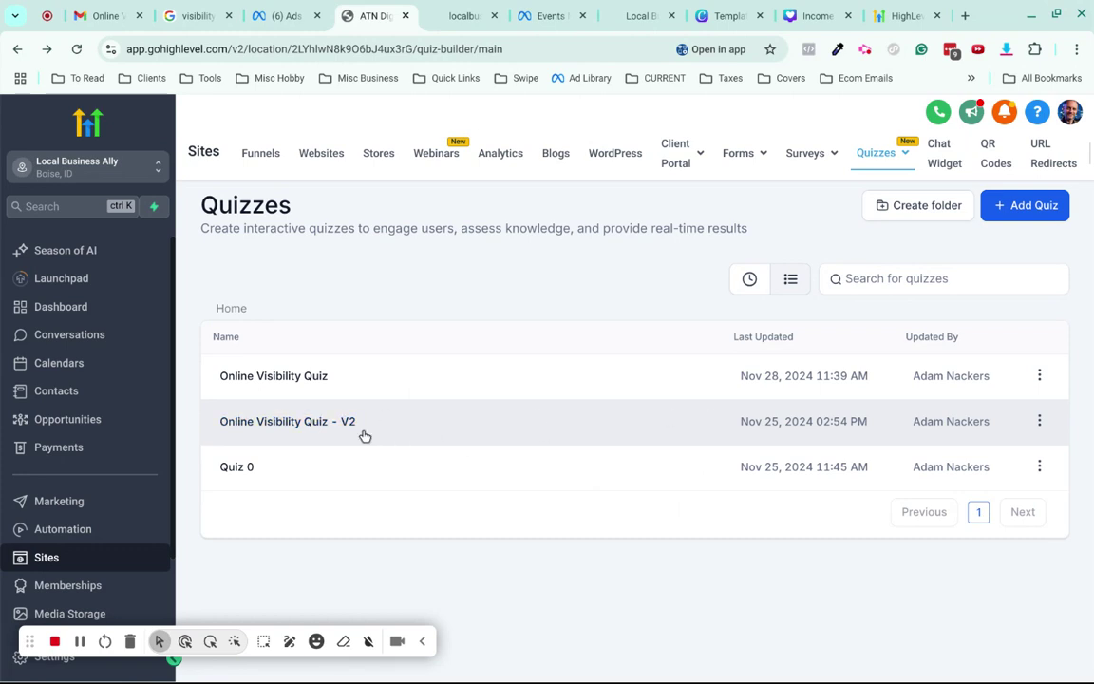
{"action": "left_click", "coordinate": [1039, 376]}
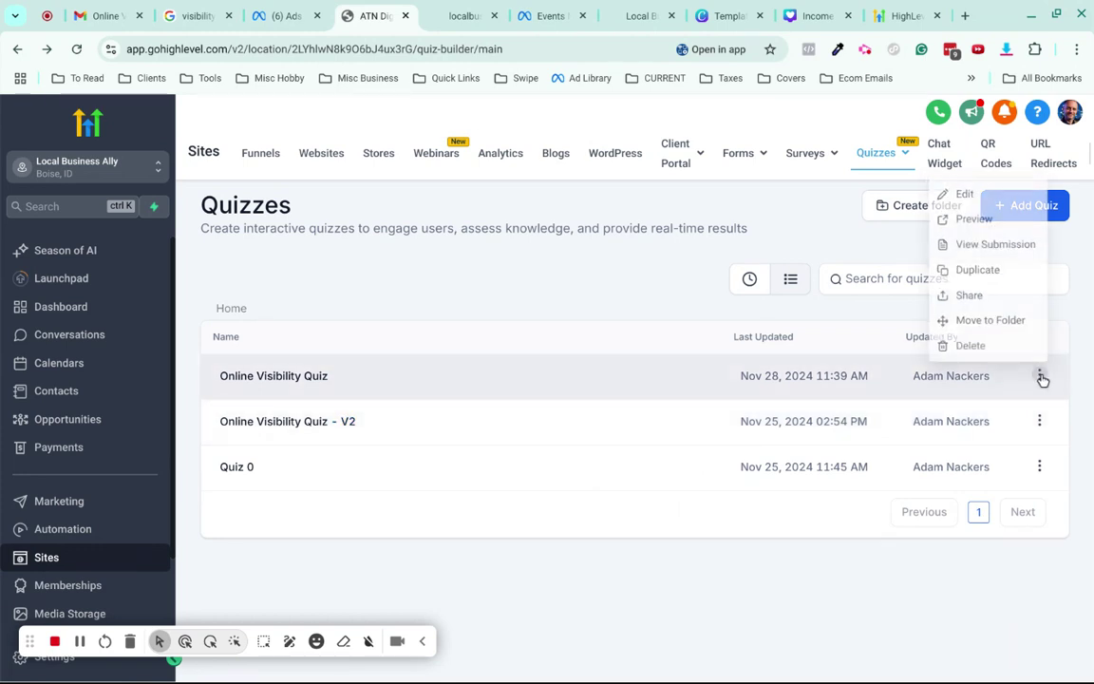
{"action": "left_click", "coordinate": [997, 243]}
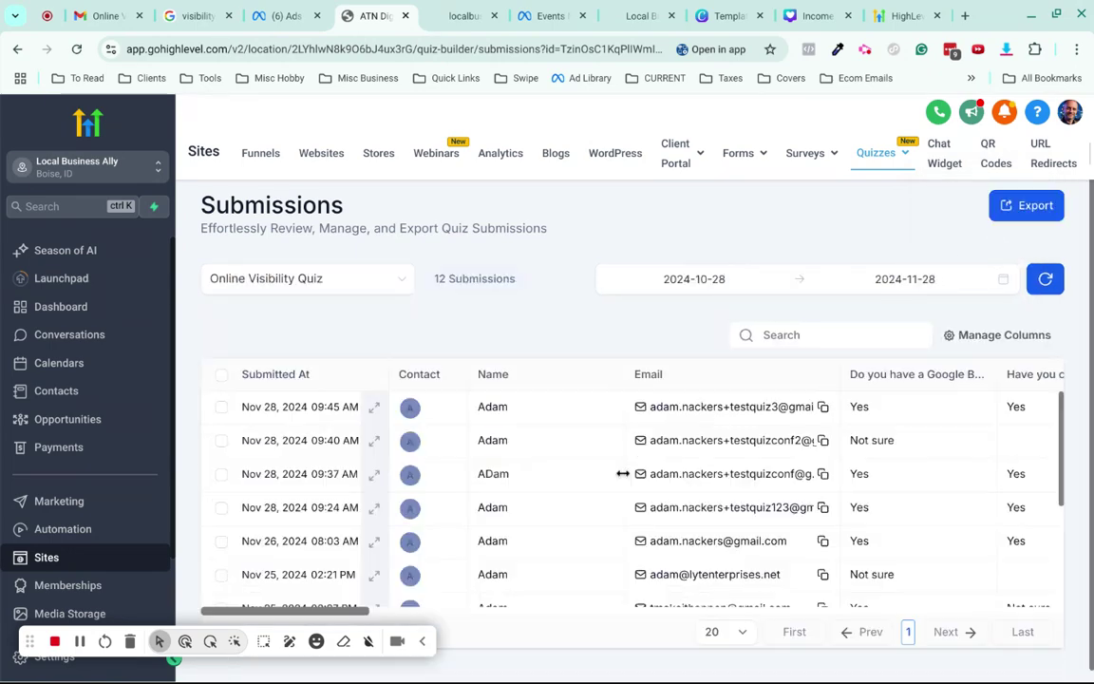
{"action": "scroll", "coordinate": [632, 489], "scroll_direction": "right", "scroll_amount": 10}
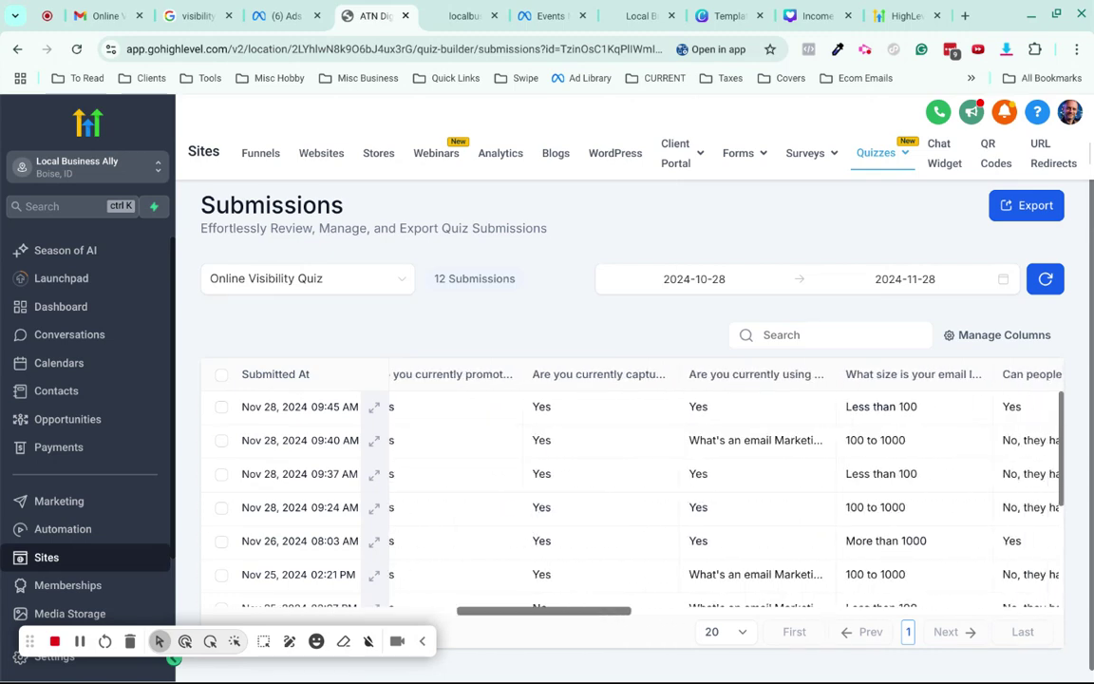
{"action": "scroll", "coordinate": [632, 489], "scroll_direction": "right", "scroll_amount": 10}
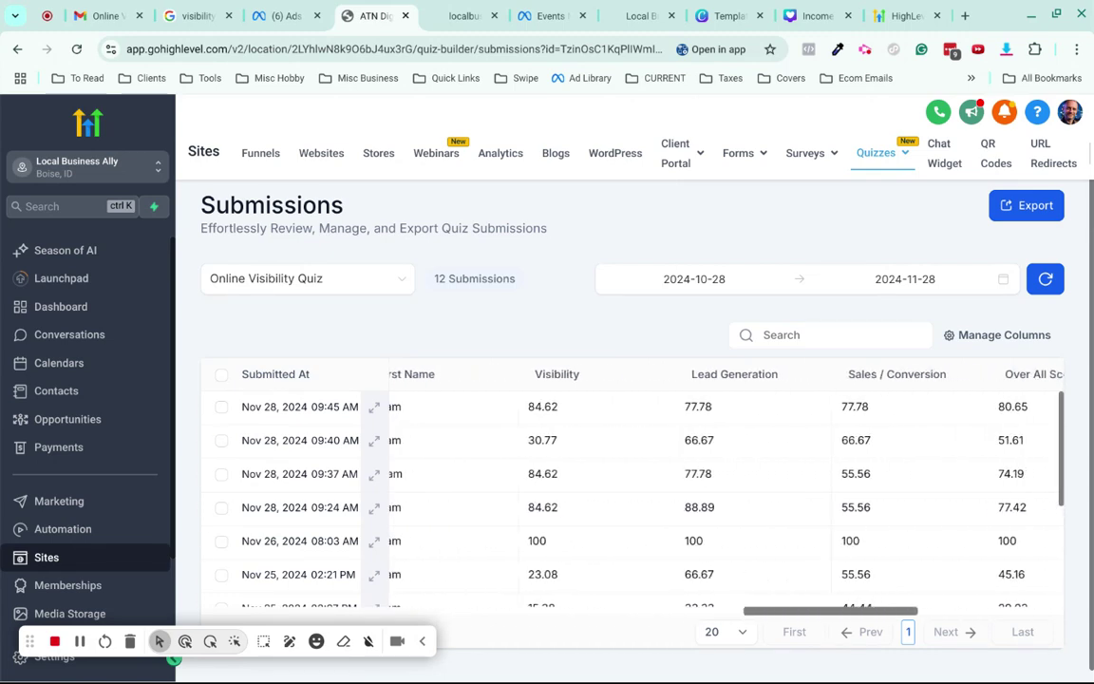